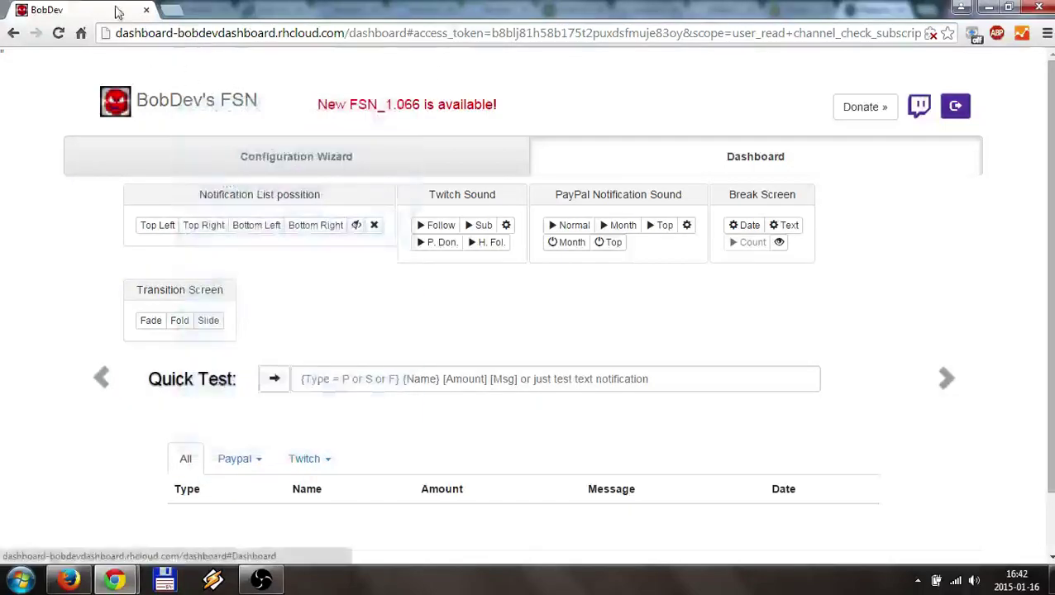
# Expand the wizard's PayPal Configuration step and highlight the current PayPal email address.
pyautogui.click(295, 163)
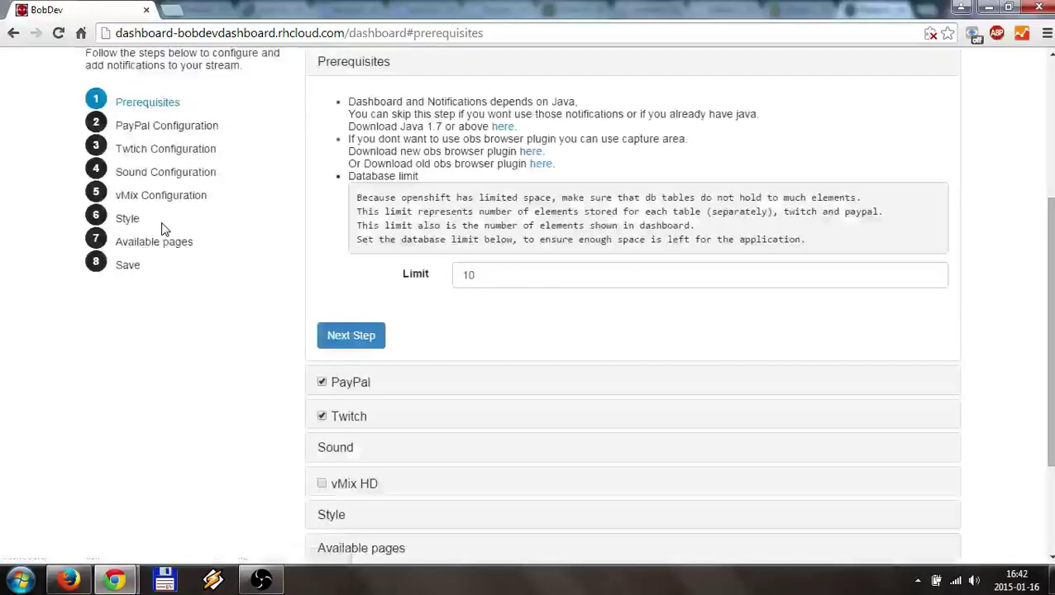
pyautogui.scroll(-3, 327, 331)
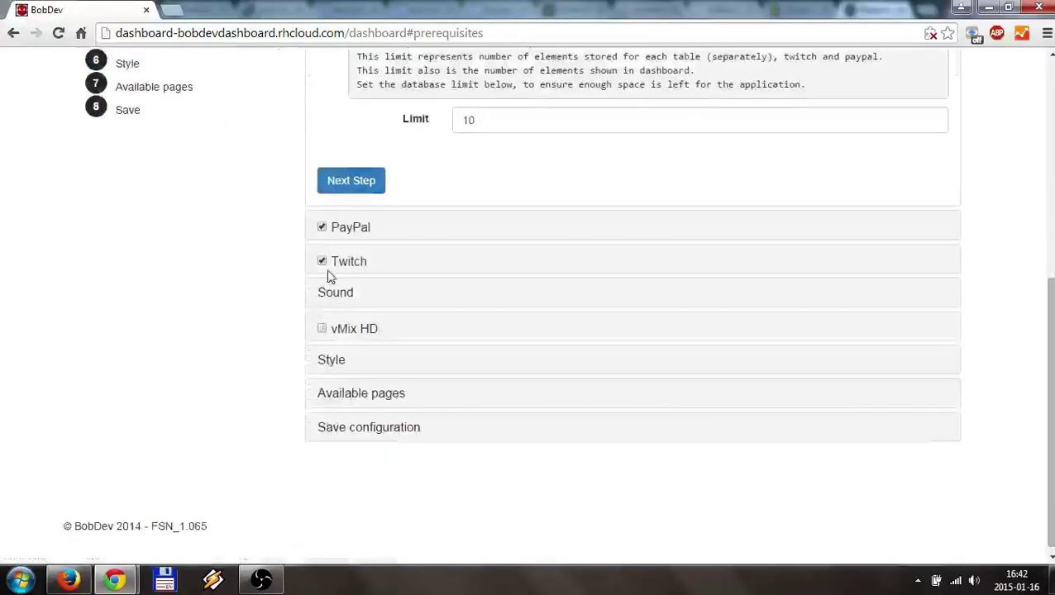
pyautogui.click(339, 229)
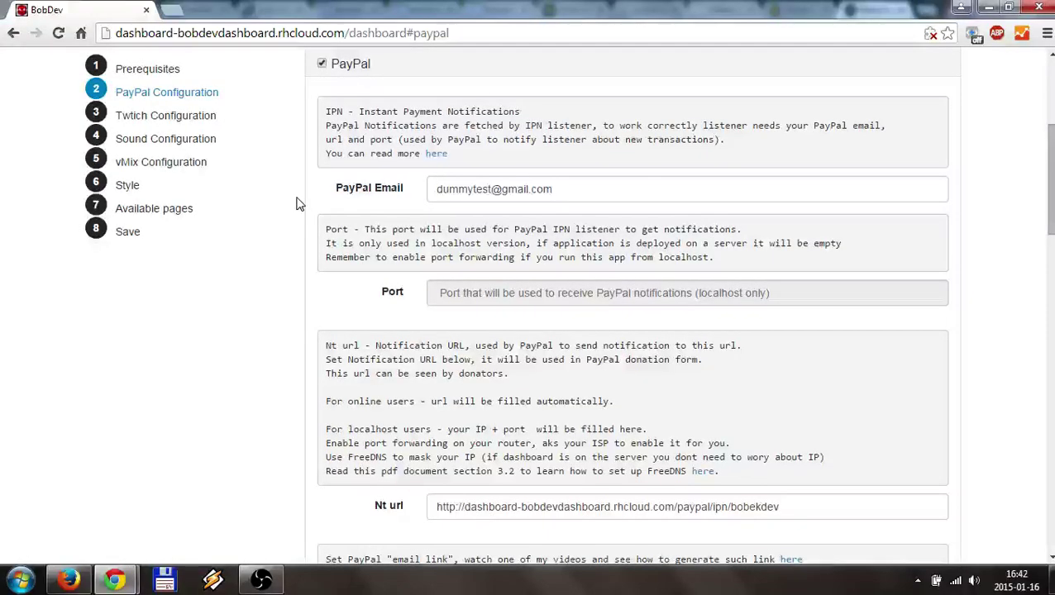
pyautogui.moveTo(434, 190); pyautogui.dragTo(558, 189)
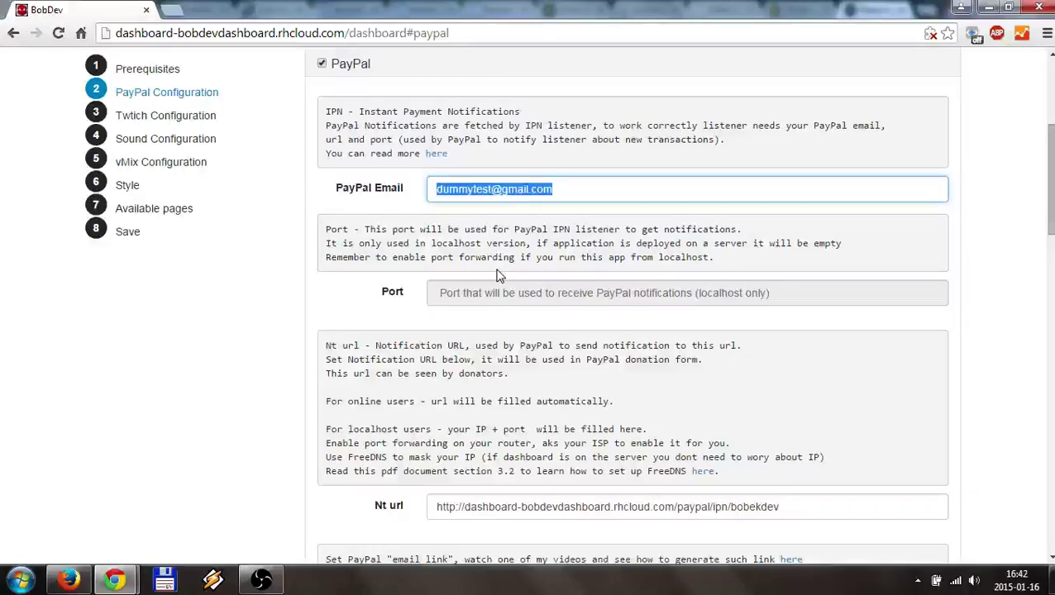
pyautogui.scroll(-3, 498, 276)
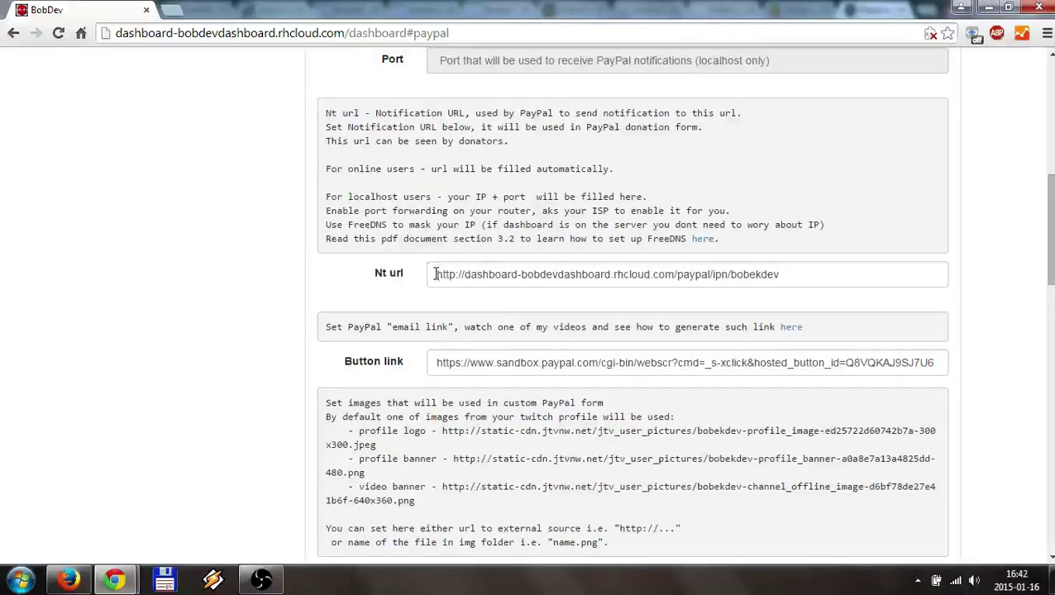
pyautogui.moveTo(435, 273); pyautogui.dragTo(814, 247)
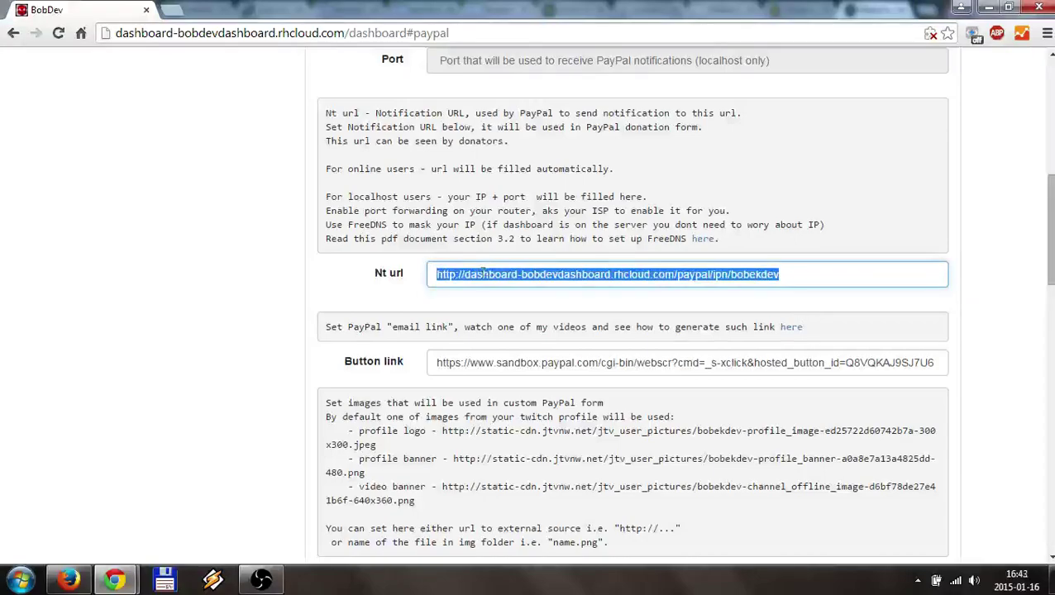
pyautogui.click(482, 274)
pyautogui.moveTo(436, 275); pyautogui.dragTo(781, 280)
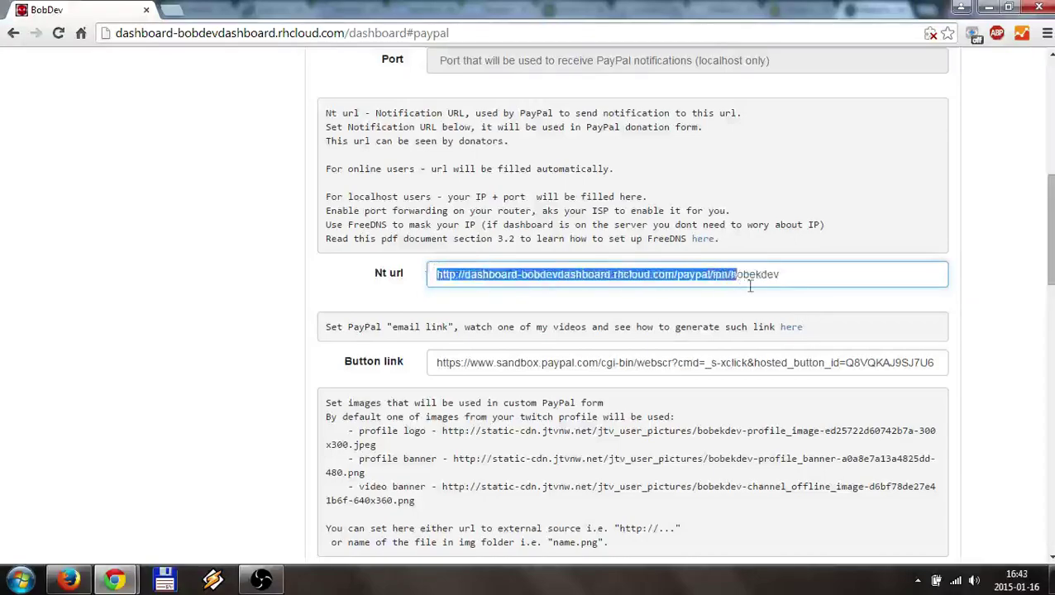
pyautogui.click(581, 275)
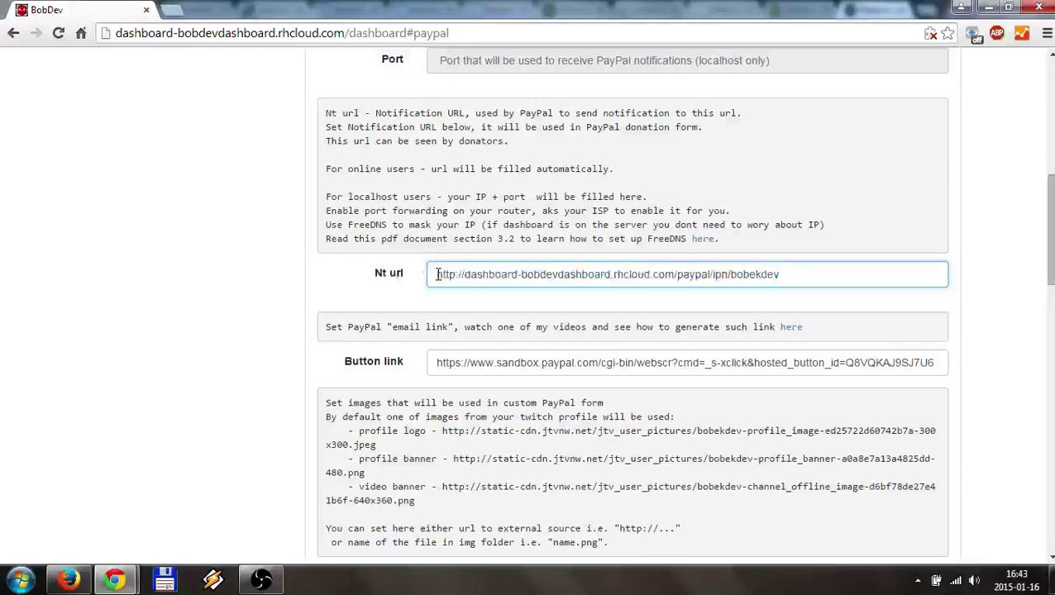
pyautogui.moveTo(436, 274); pyautogui.dragTo(675, 273)
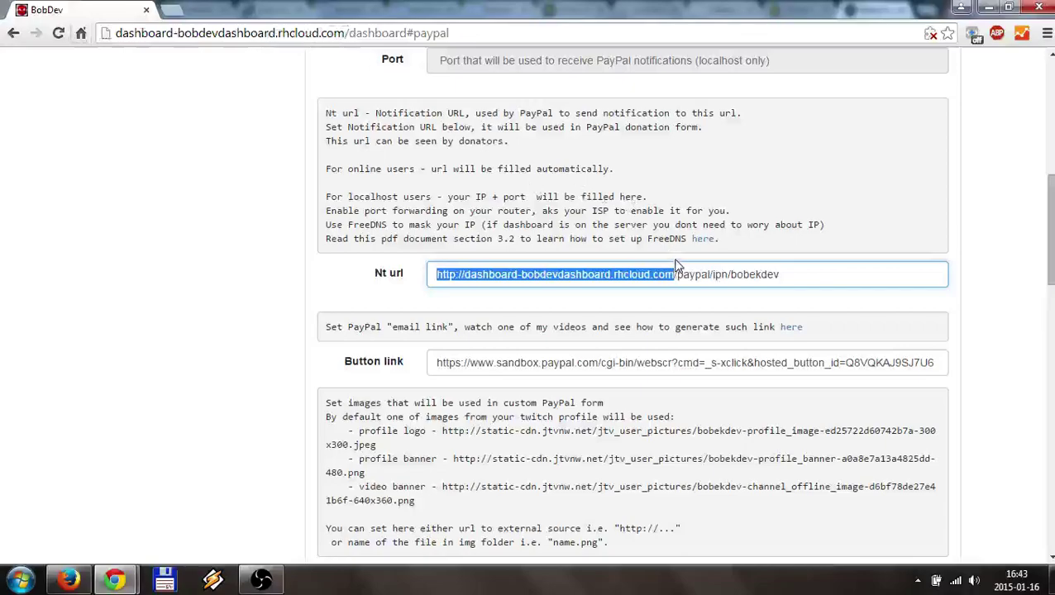
pyautogui.moveTo(678, 276); pyautogui.dragTo(732, 276)
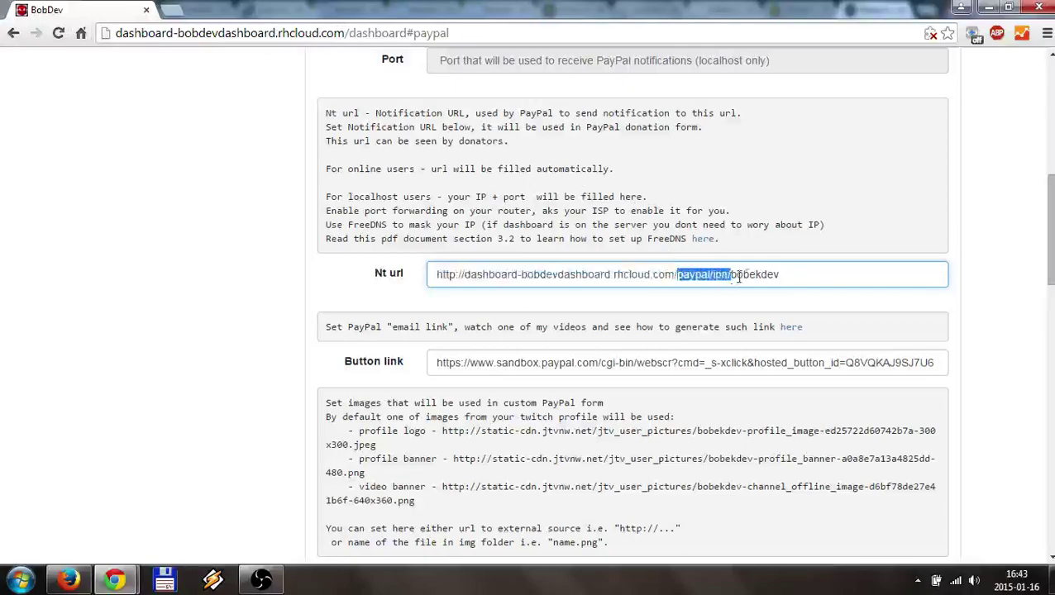
pyautogui.doubleClick(736, 275)
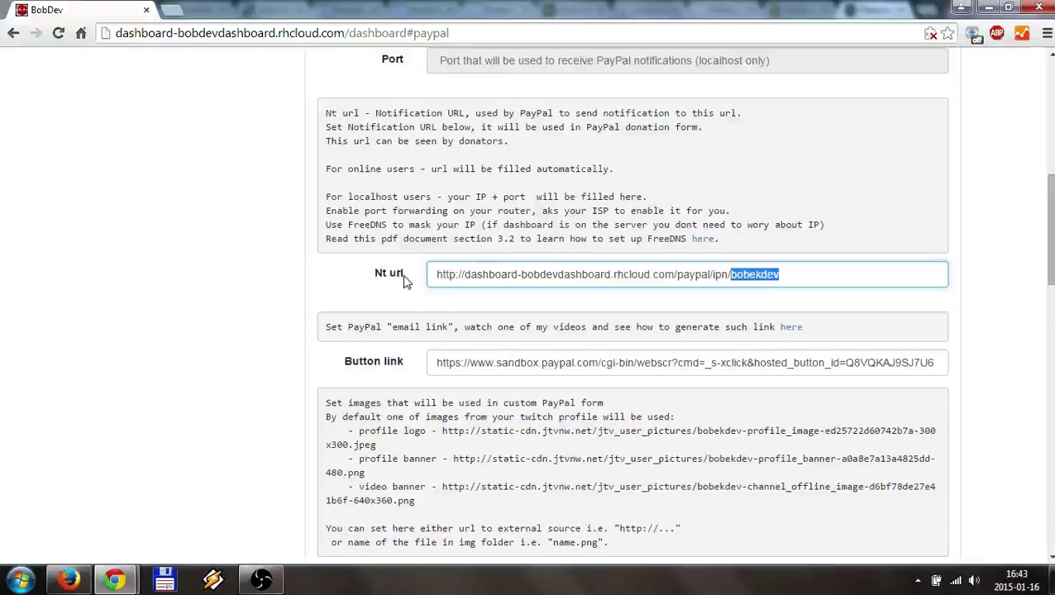
pyautogui.scroll(-1, 404, 281)
pyautogui.scroll(-1, 405, 282)
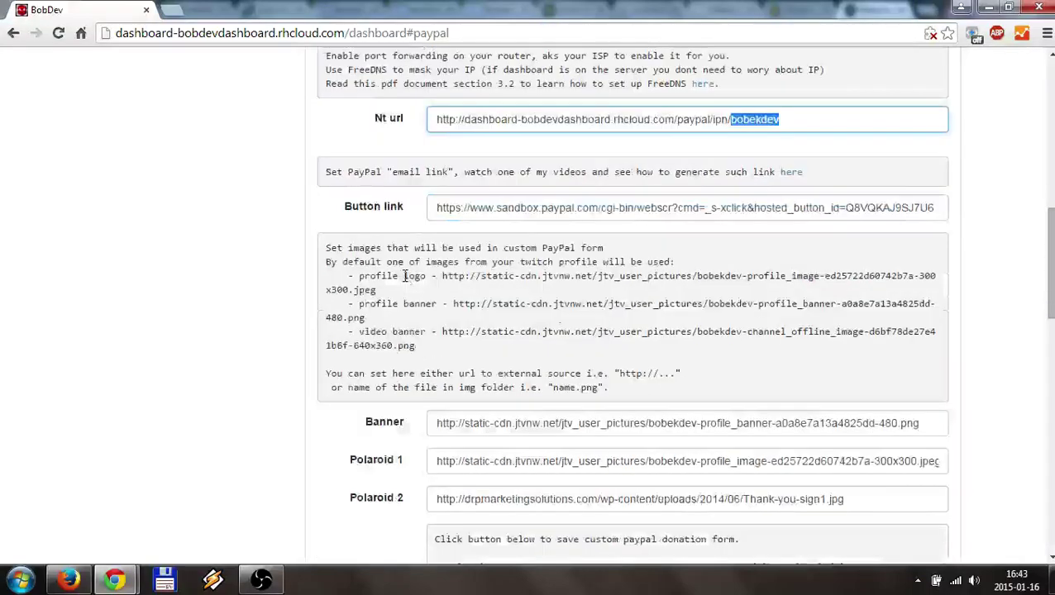
pyautogui.click(440, 207)
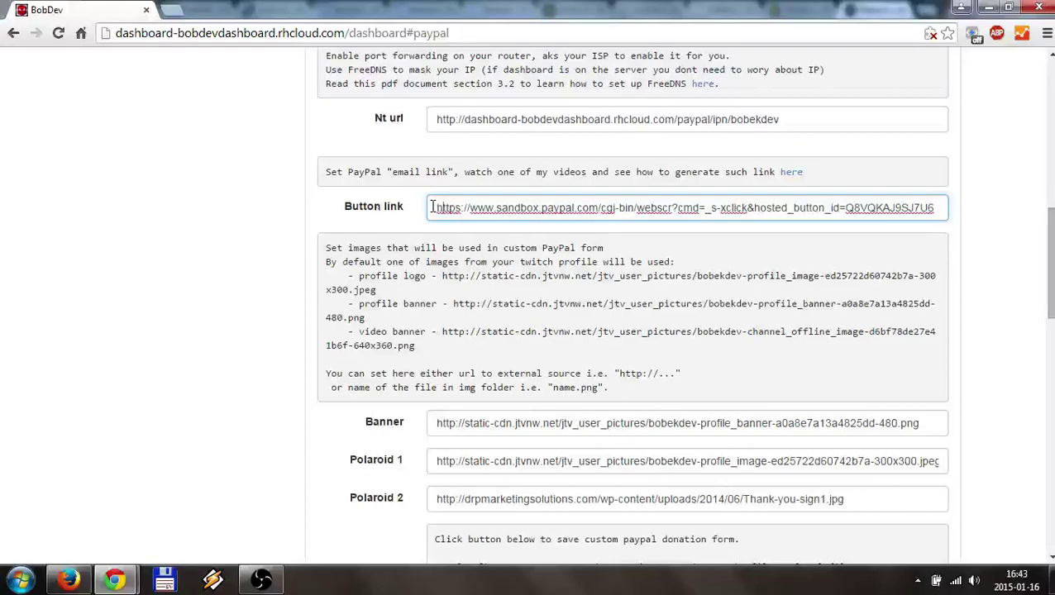
pyautogui.moveTo(433, 208); pyautogui.dragTo(1010, 198)
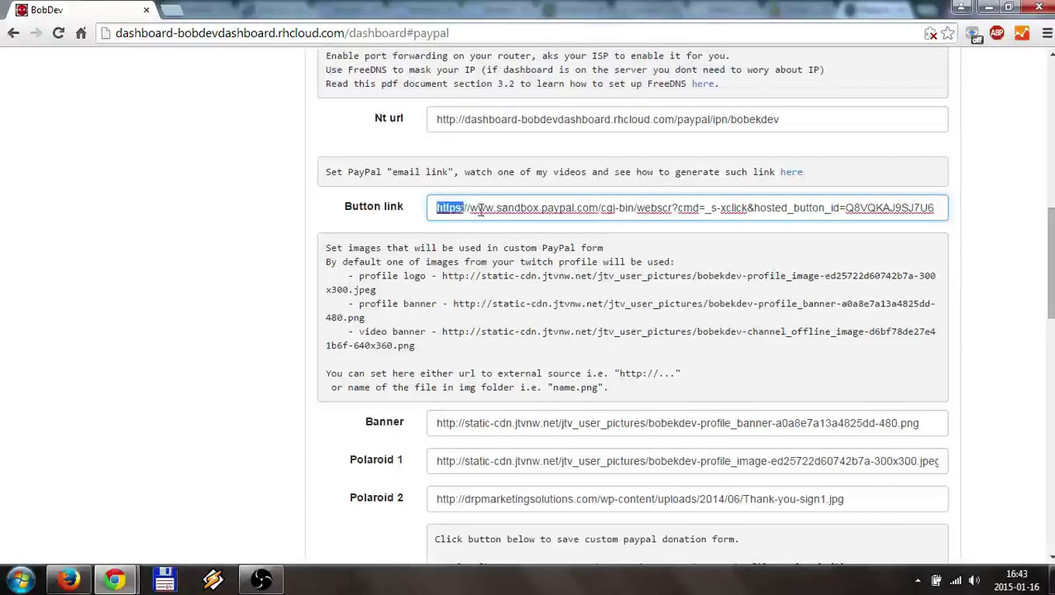
pyautogui.click(435, 208)
pyautogui.scroll(-1, 284, 215)
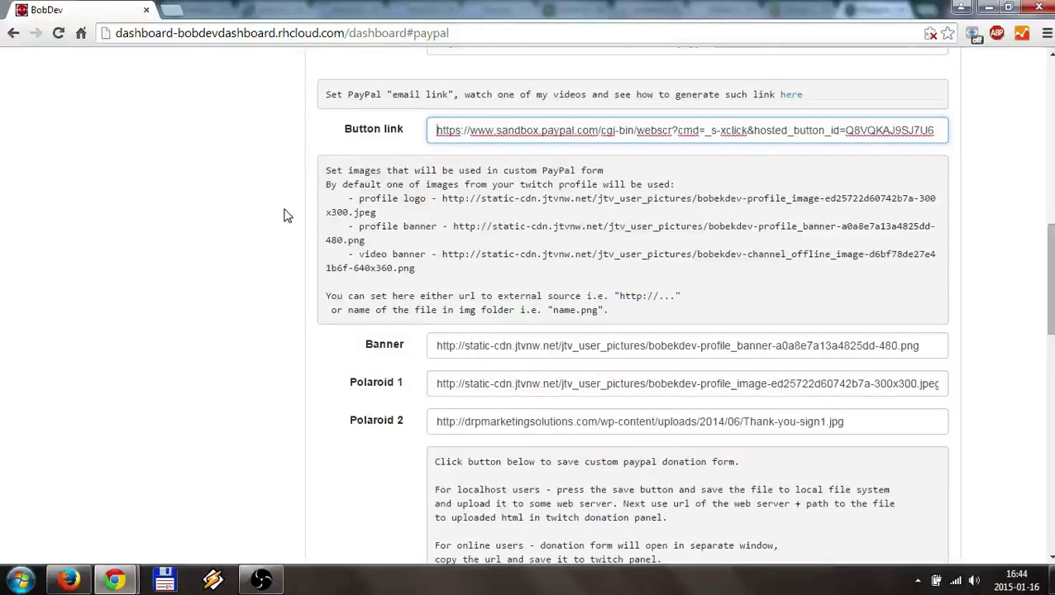
pyautogui.scroll(-4, 284, 215)
pyautogui.scroll(-1, 284, 214)
pyautogui.scroll(4, 283, 215)
pyautogui.scroll(4, 285, 215)
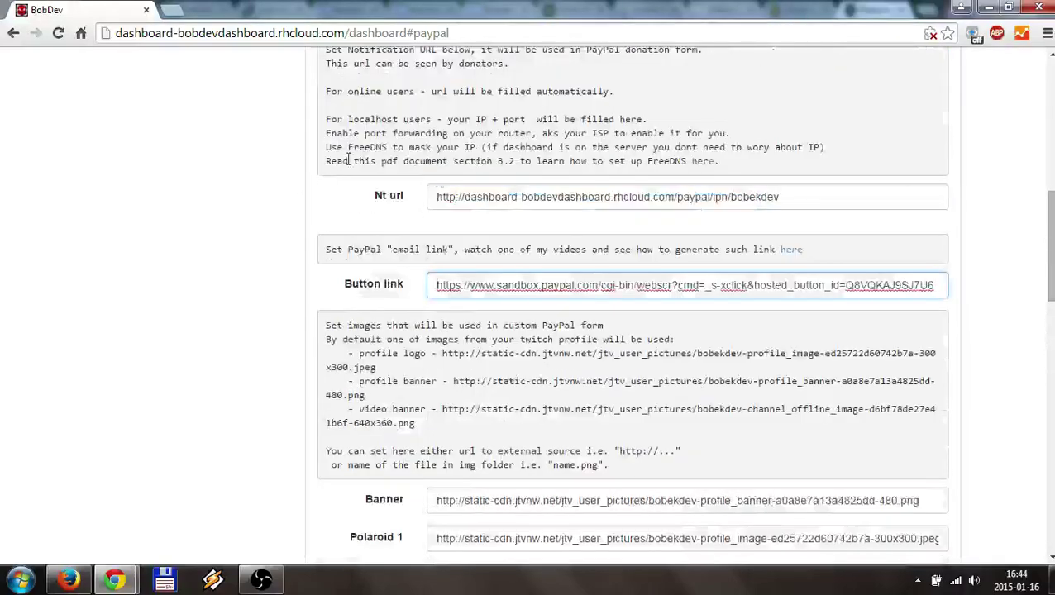
pyautogui.scroll(-3, 389, 289)
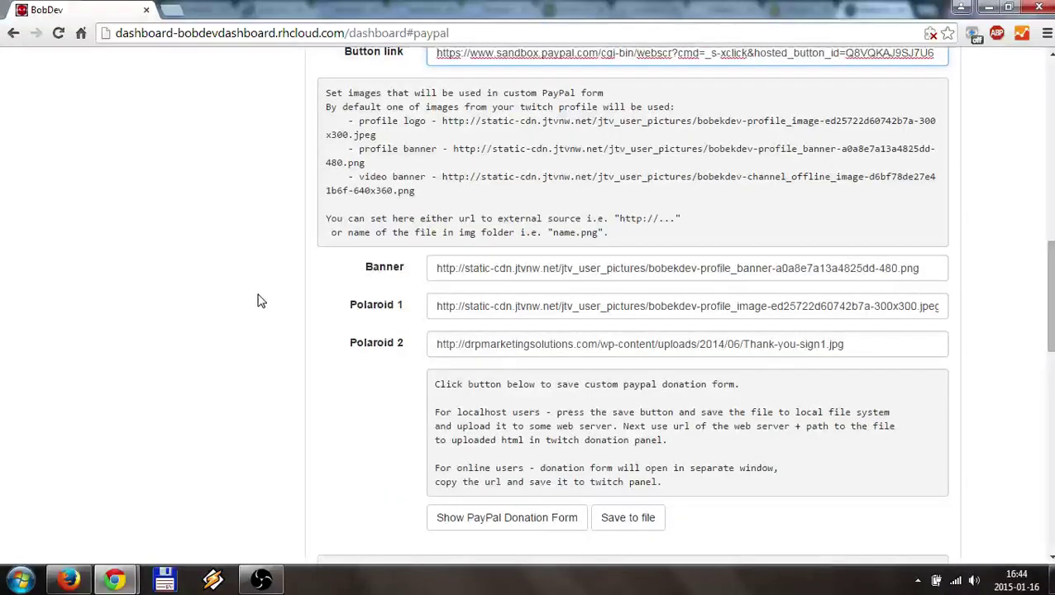
pyautogui.scroll(-1, 258, 300)
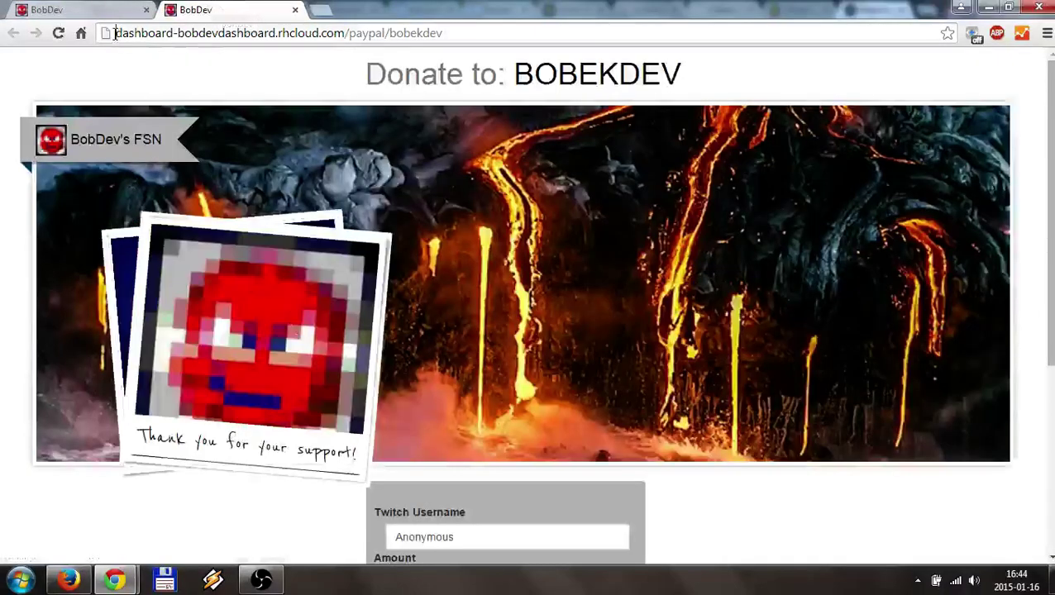
# Select the bobekdev donation page address and scroll through the donation form.
pyautogui.moveTo(115, 33); pyautogui.dragTo(501, 35)
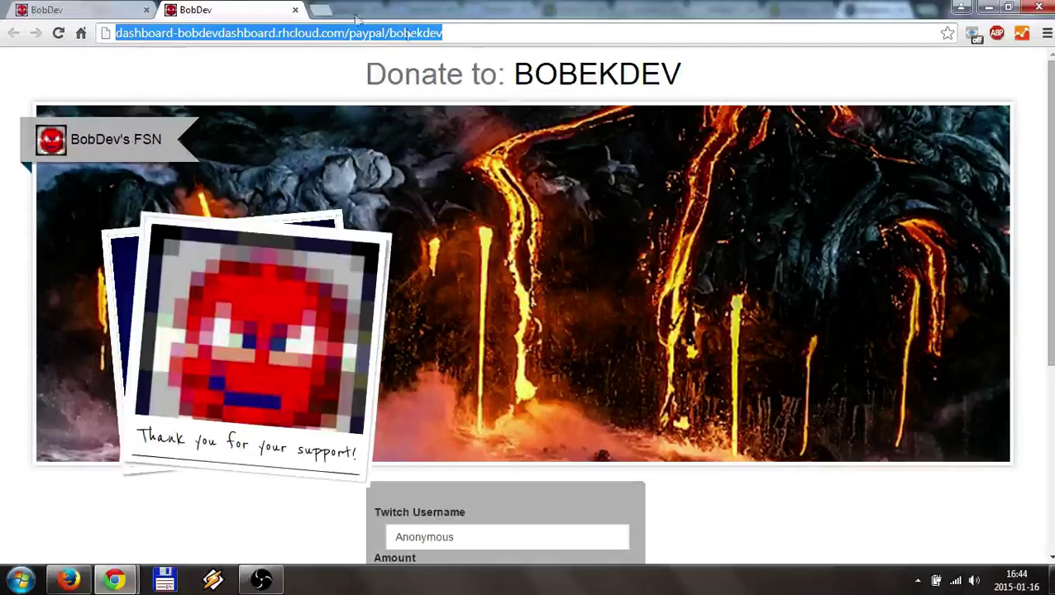
pyautogui.scroll(-4, 385, 206)
pyautogui.scroll(2, 384, 207)
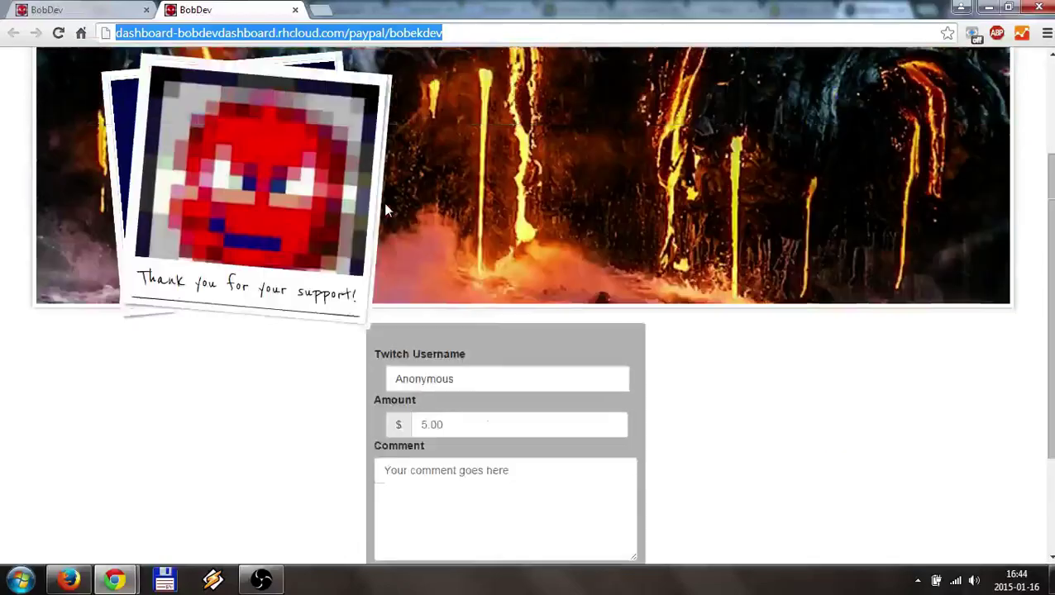
pyautogui.scroll(2, 384, 207)
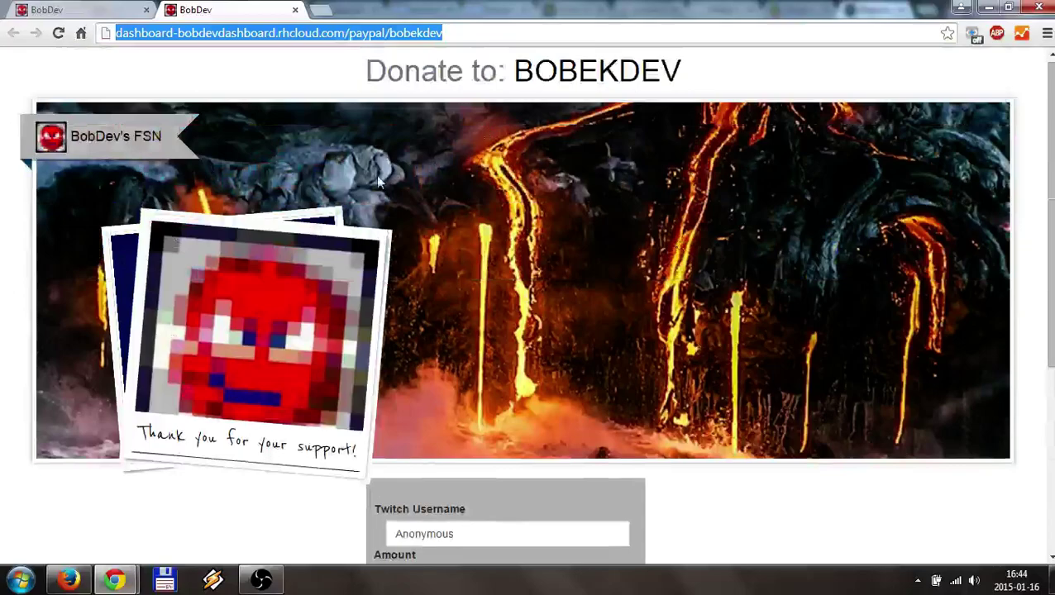
pyautogui.click(80, 10)
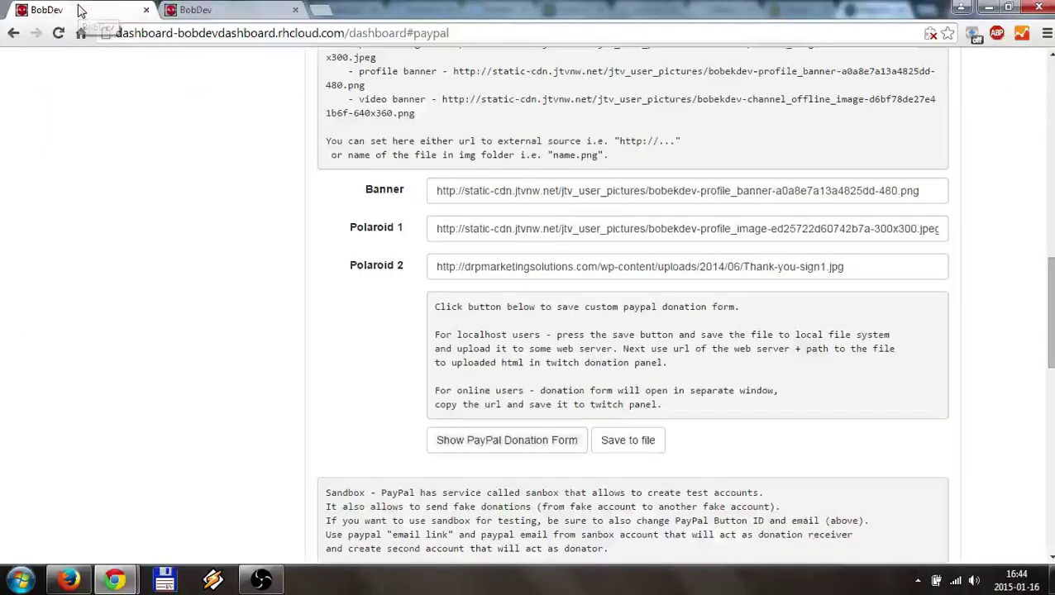
pyautogui.moveTo(438, 191); pyautogui.dragTo(974, 195)
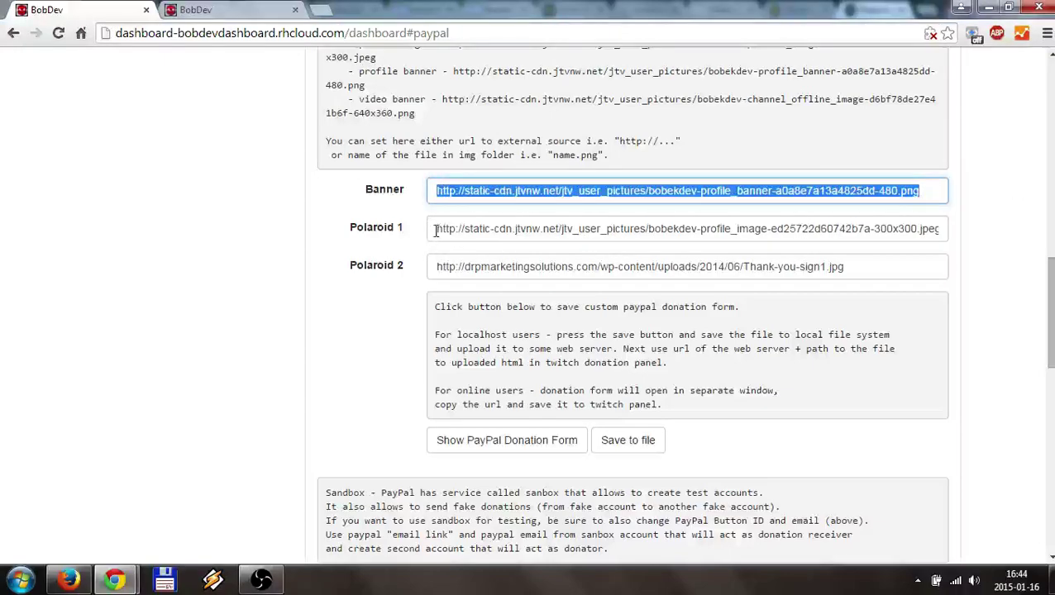
pyautogui.moveTo(434, 229); pyautogui.dragTo(943, 231)
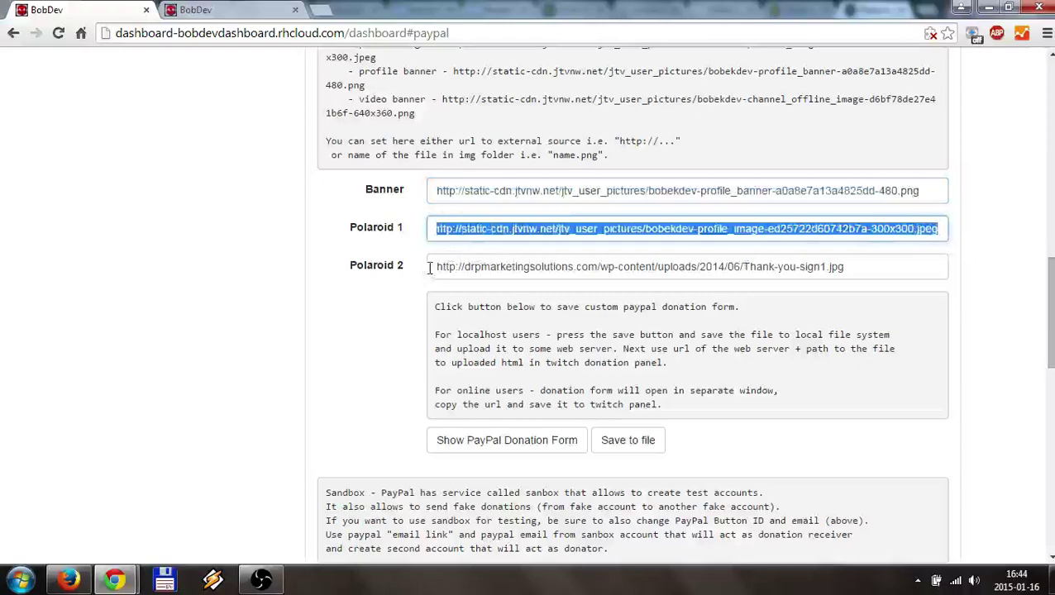
pyautogui.moveTo(432, 266); pyautogui.dragTo(1019, 265)
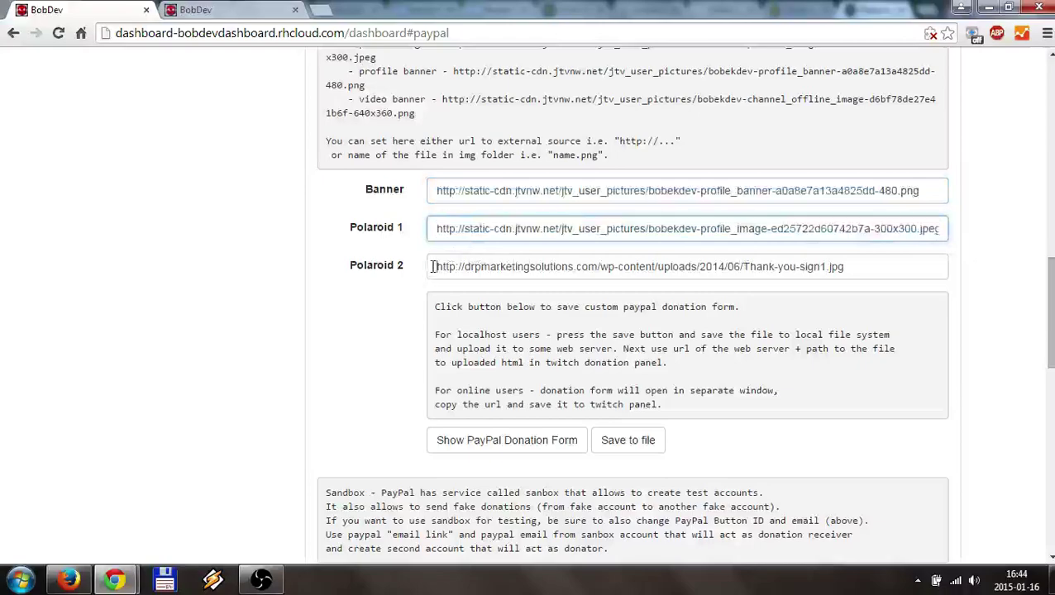
pyautogui.click(460, 191)
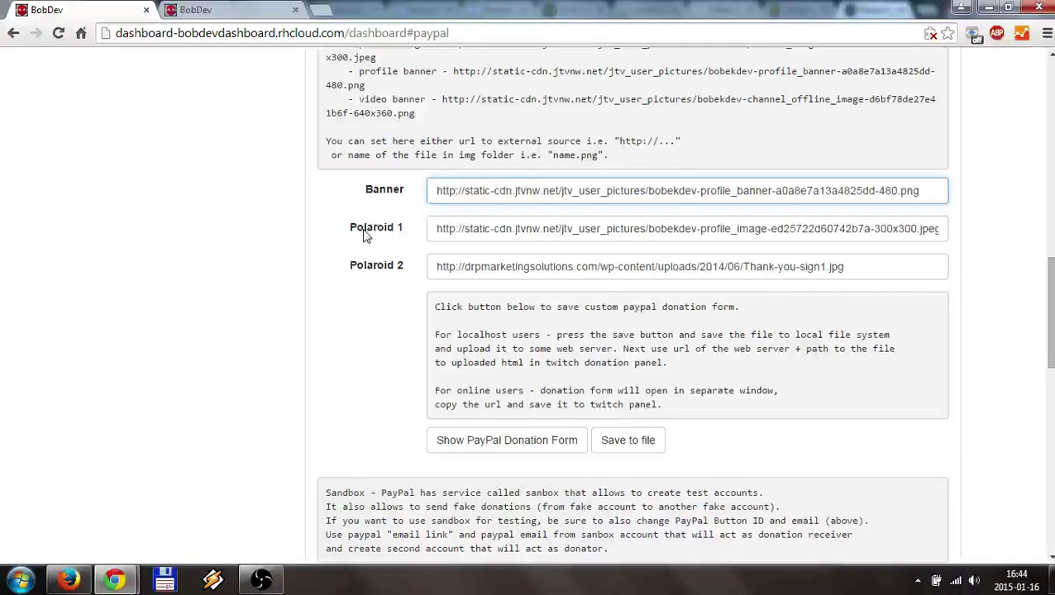
pyautogui.scroll(-2, 316, 230)
pyautogui.scroll(-1, 315, 231)
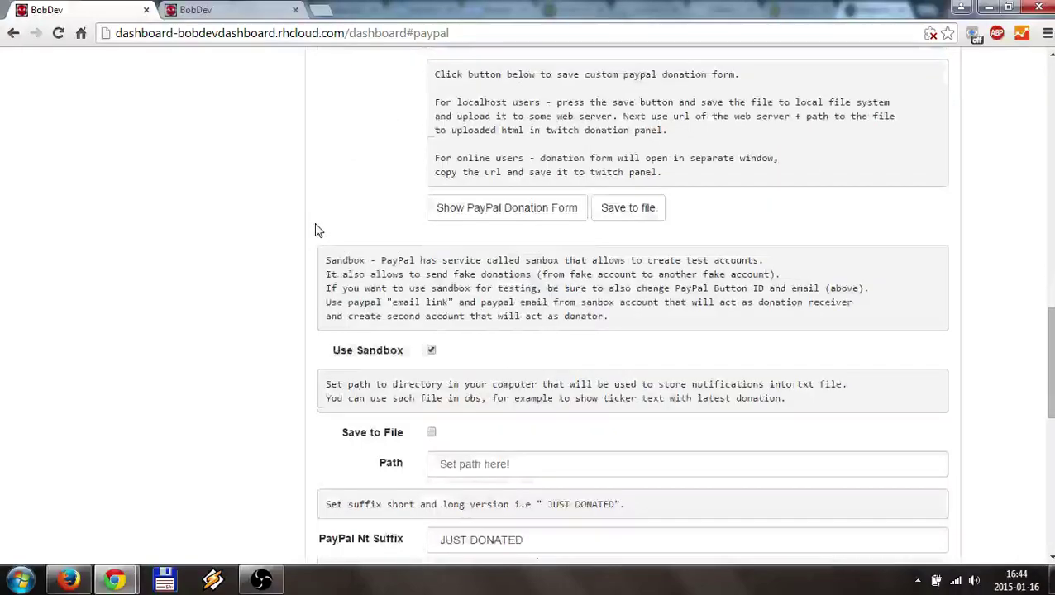
pyautogui.scroll(-1, 315, 230)
pyautogui.scroll(-1, 315, 229)
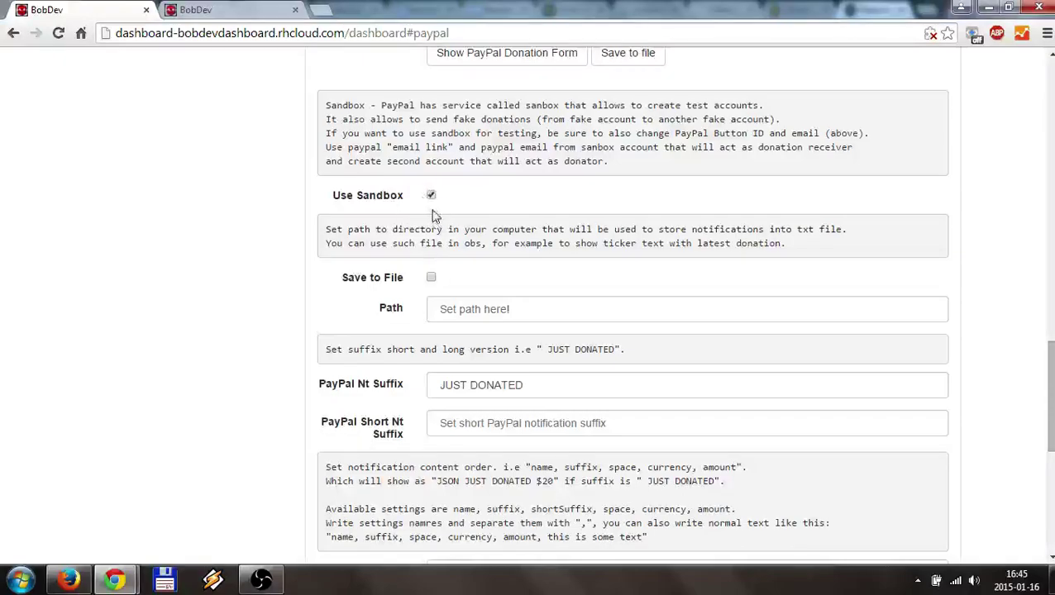
pyautogui.scroll(-1, 278, 237)
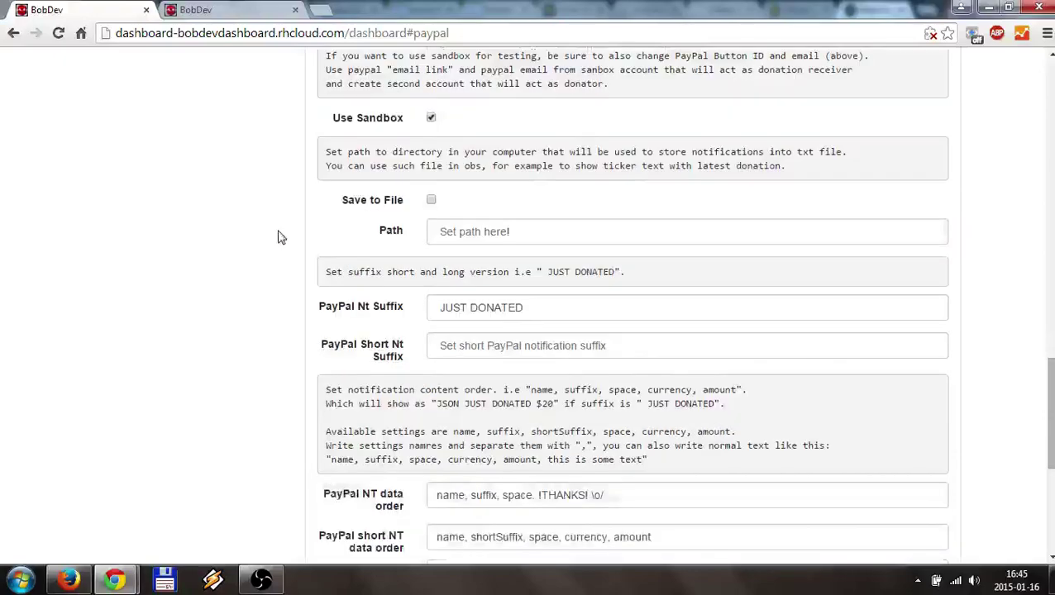
pyautogui.scroll(-1, 278, 237)
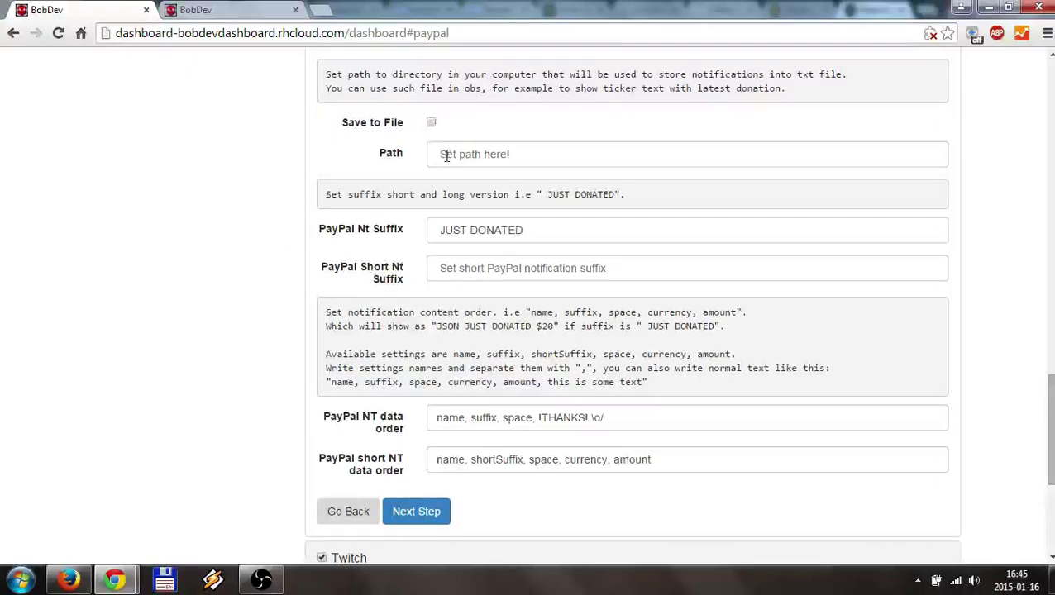
# Enter c:\somefolder as the notification save path.
pyautogui.click(445, 153)
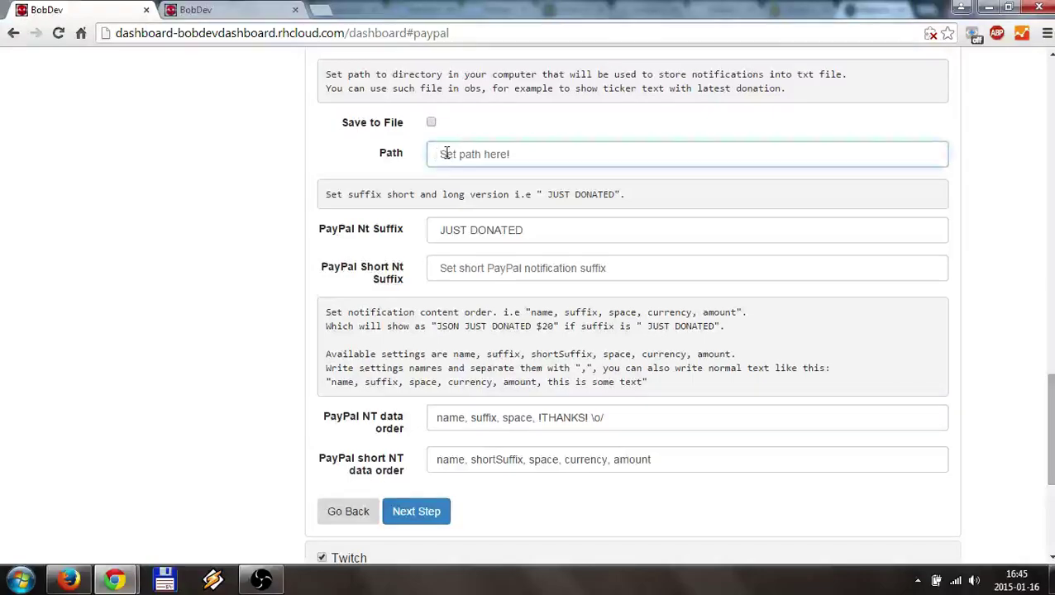
pyautogui.write('c:')
pyautogui.write('\\')
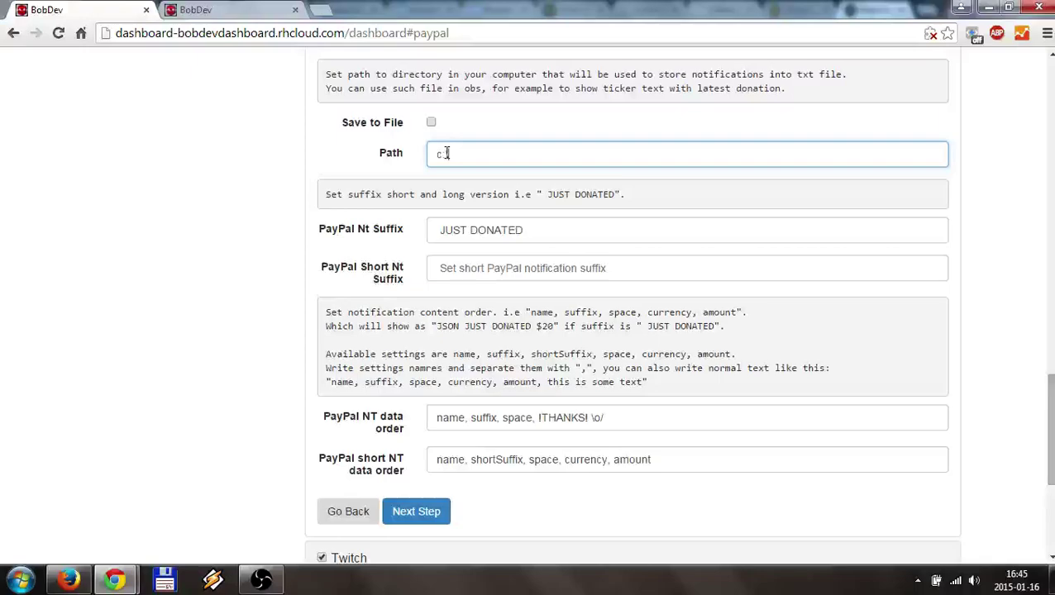
pyautogui.write('somefolder')
pyautogui.scroll(-1, 347, 218)
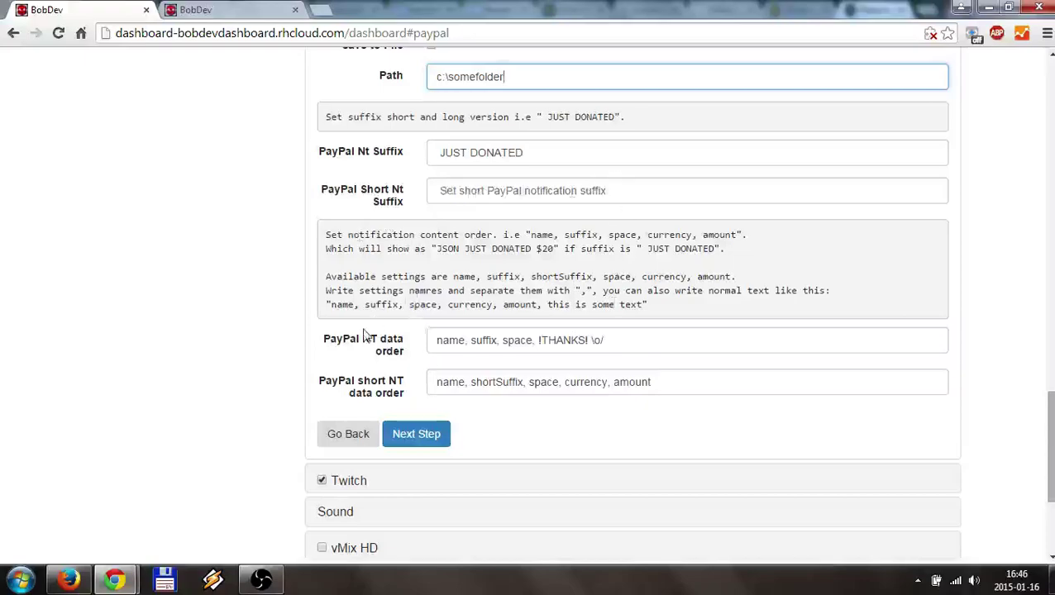
pyautogui.moveTo(436, 339); pyautogui.dragTo(626, 334)
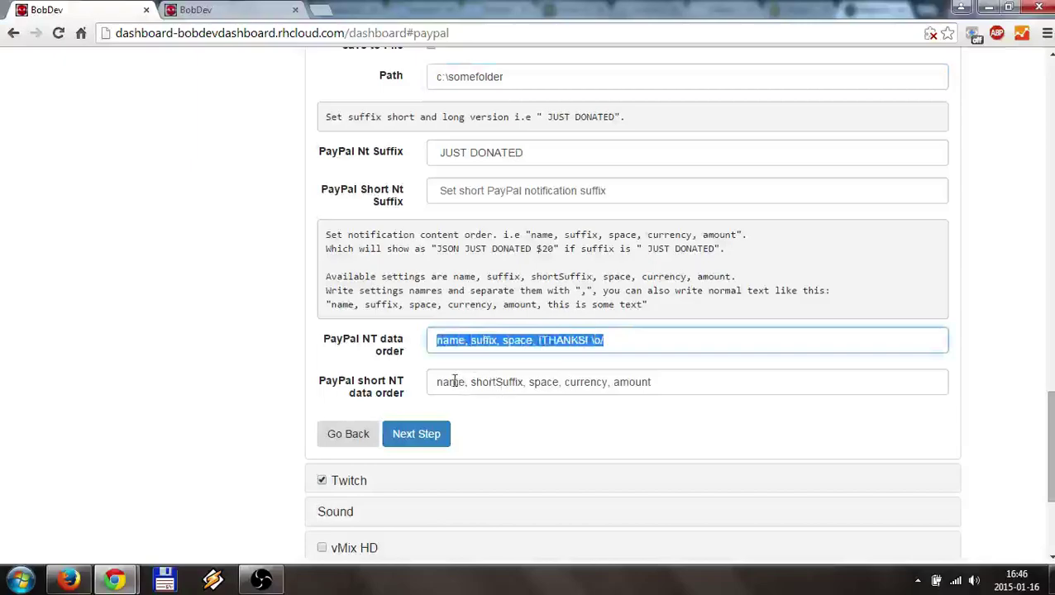
pyautogui.moveTo(433, 382)
pyautogui.mouseDown()
pyautogui.moveTo(631, 393)
pyautogui.moveTo(661, 386)
pyautogui.mouseUp()
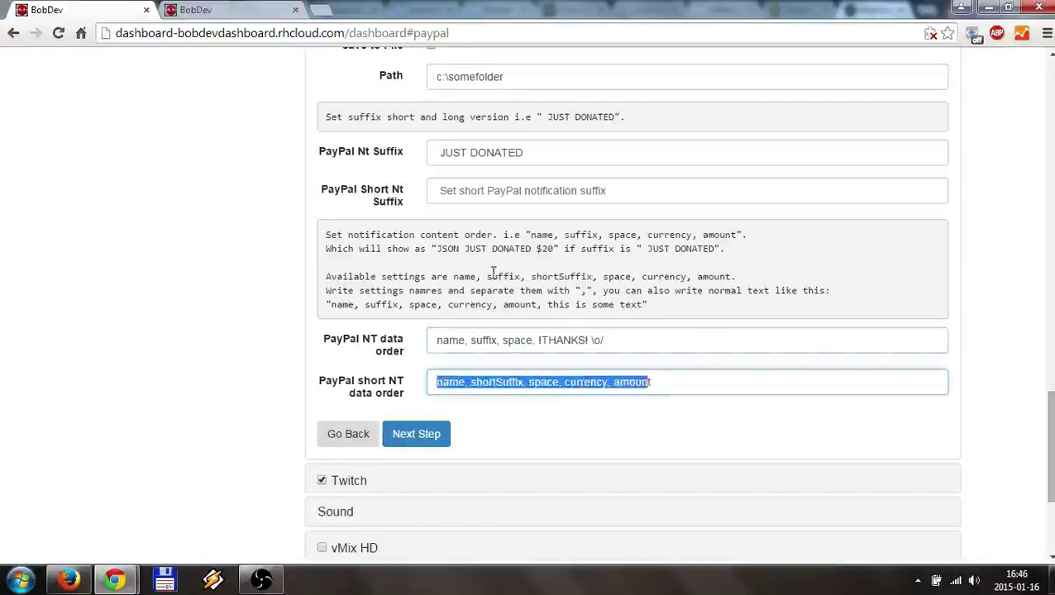